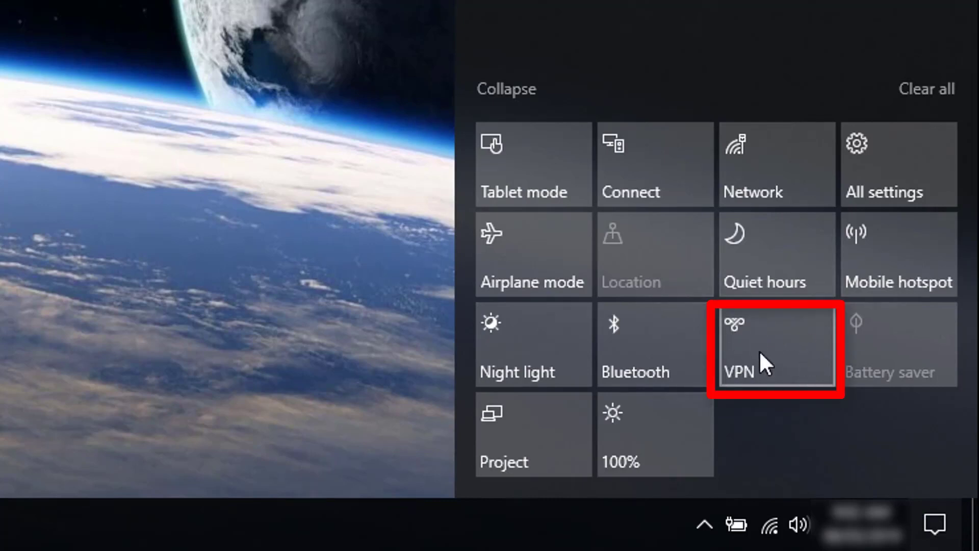
# - Open Settings > VPN from the quick action tile and begin adding a VPN connection
pyautogui.click(753, 345)
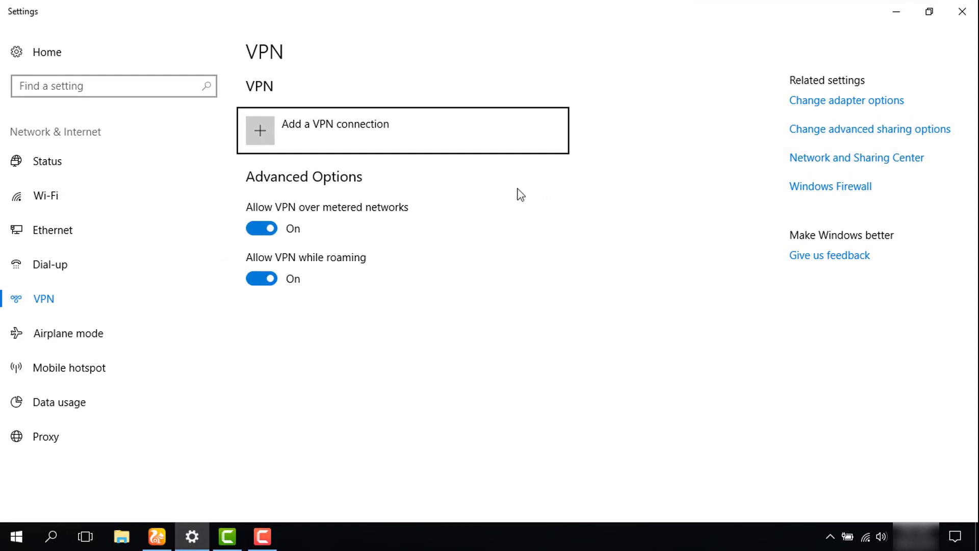
pyautogui.click(351, 134)
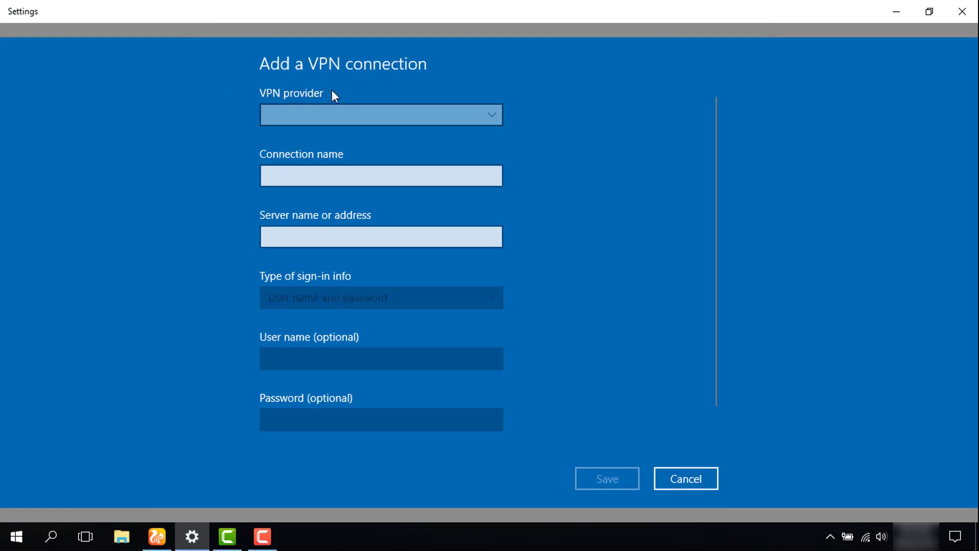
# - Choose Windows (built-in) as the VPN provider and bring up the vpnbook.com page
pyautogui.click(307, 114)
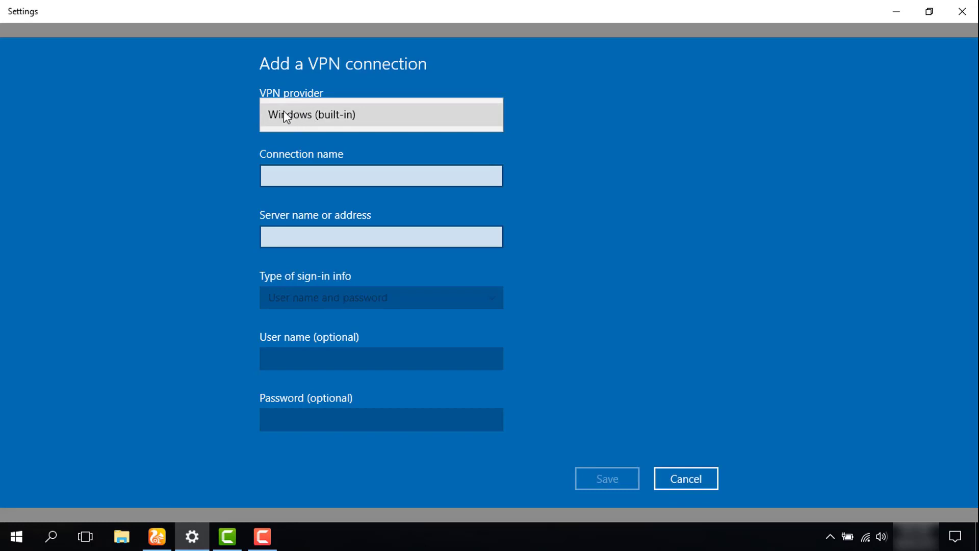
pyautogui.click(310, 115)
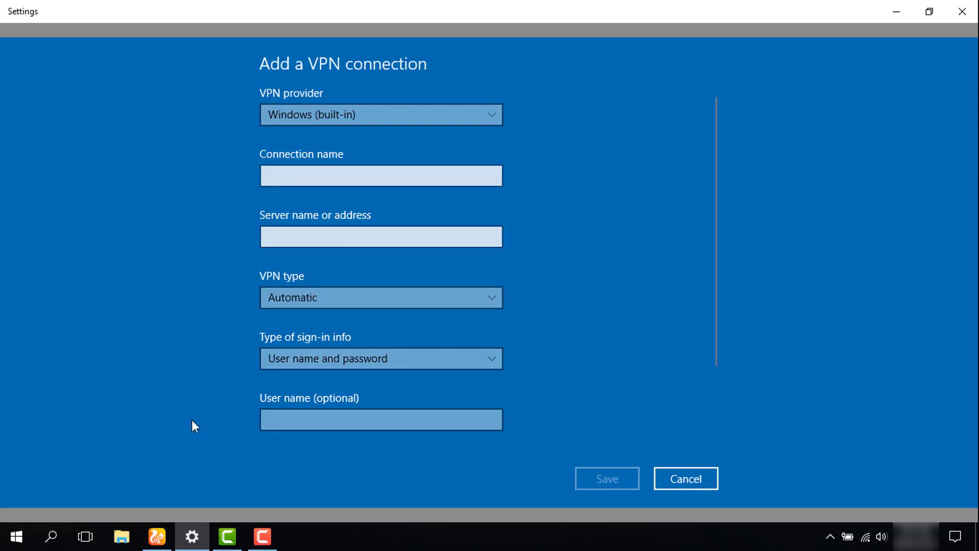
pyautogui.click(157, 535)
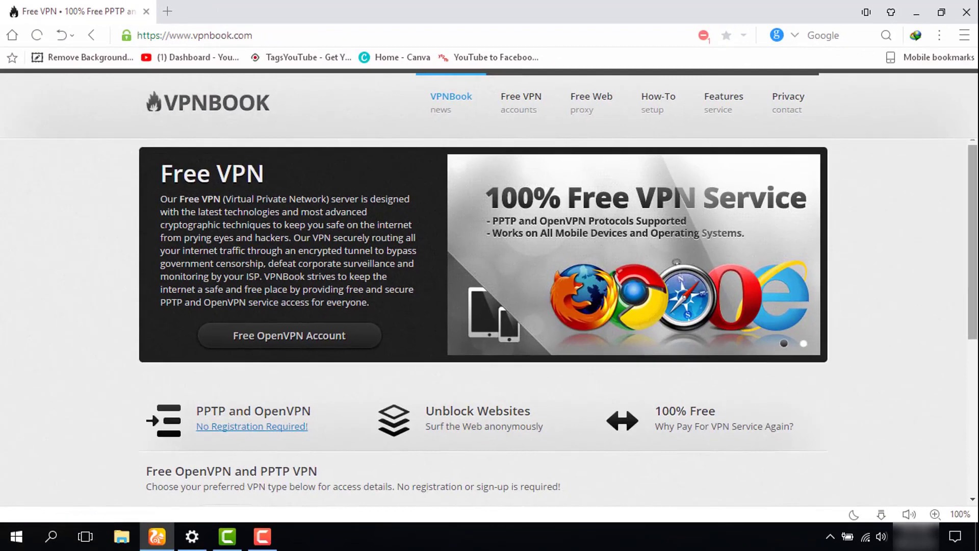
pyautogui.scroll(-2, 492, 153)
pyautogui.scroll(-4, 233, 295)
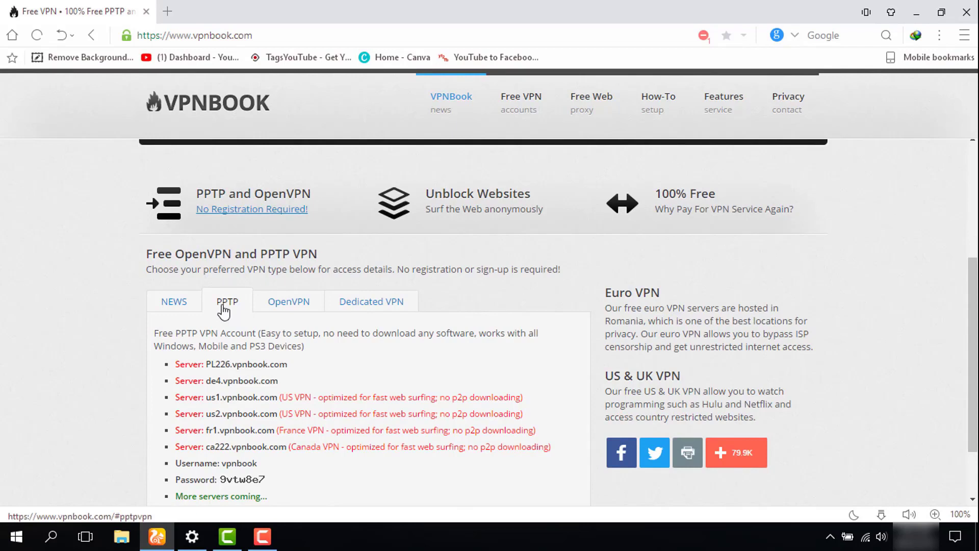
pyautogui.scroll(-2, 227, 307)
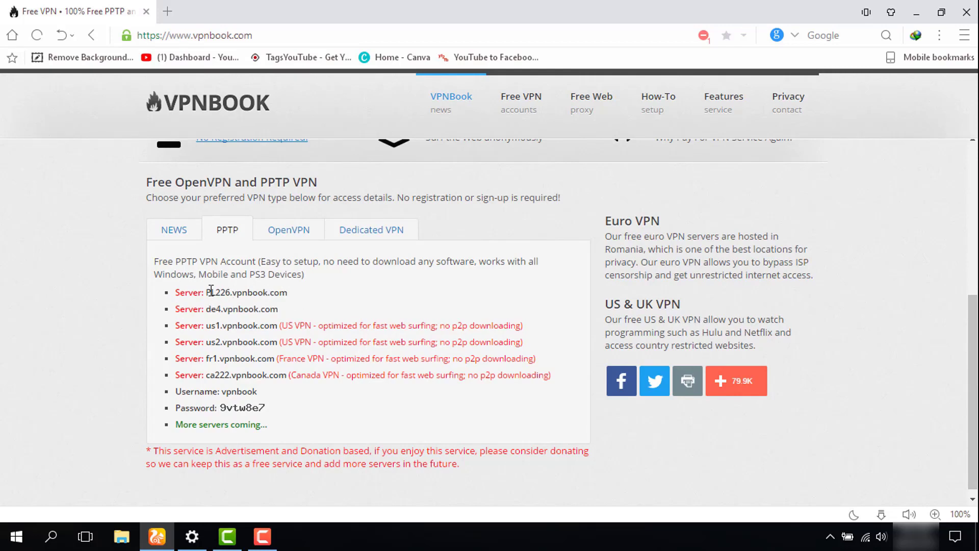
# - Copy the PPTP server address PL226.vpnbook.com from the vpnbook.com server list
pyautogui.moveTo(205, 293); pyautogui.dragTo(265, 298)
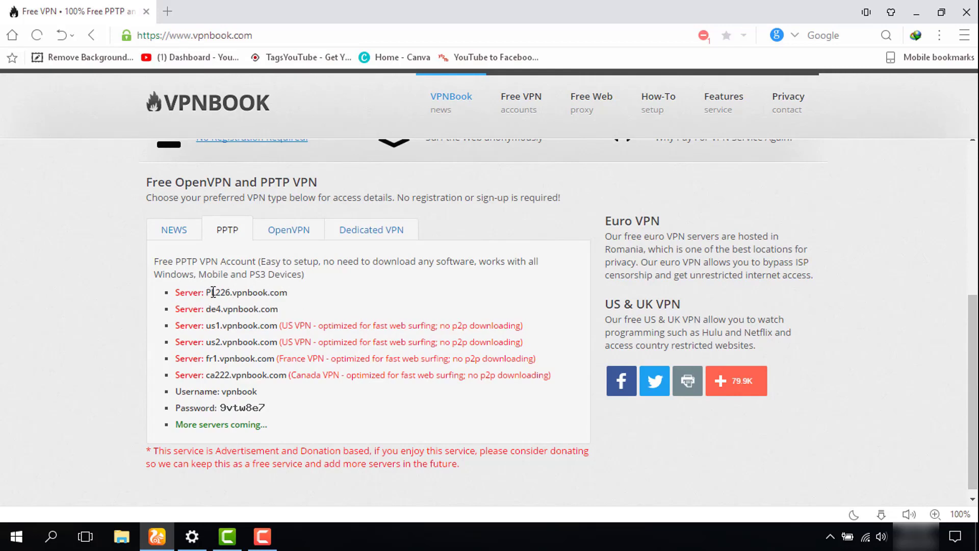
pyautogui.rightClick(265, 297)
pyautogui.click(294, 307)
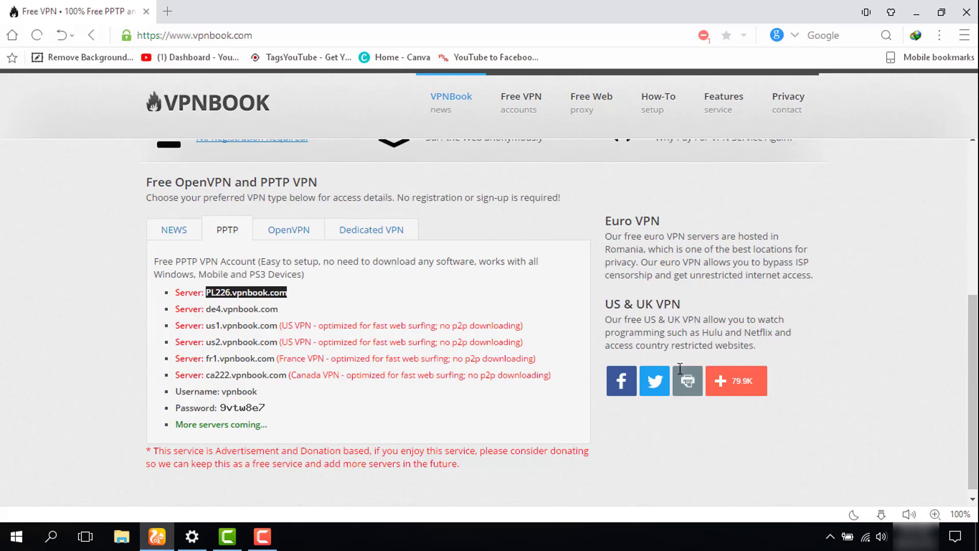
# - Name the connection 'vpn' and paste PL226.vpnbook.com as its server address
pyautogui.click(192, 537)
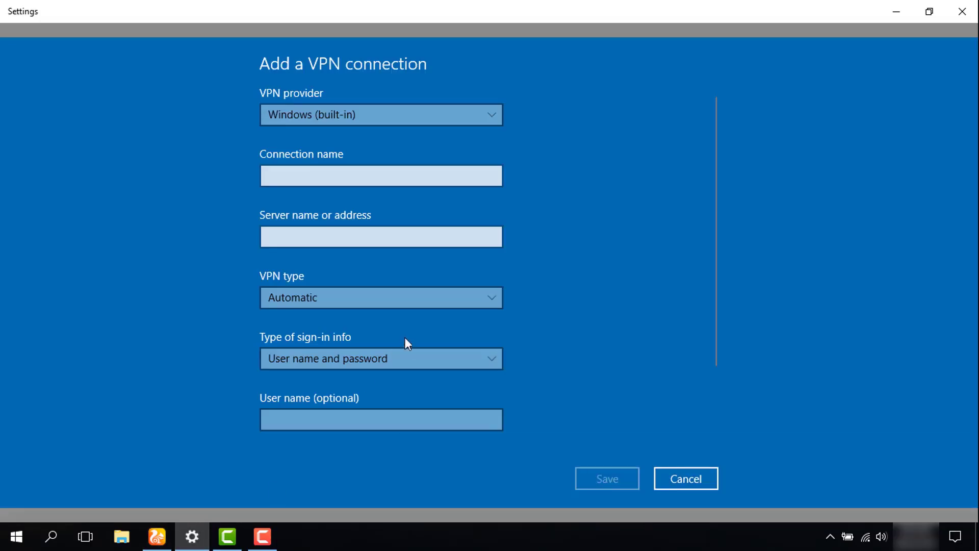
pyautogui.click(297, 177)
pyautogui.write('v')
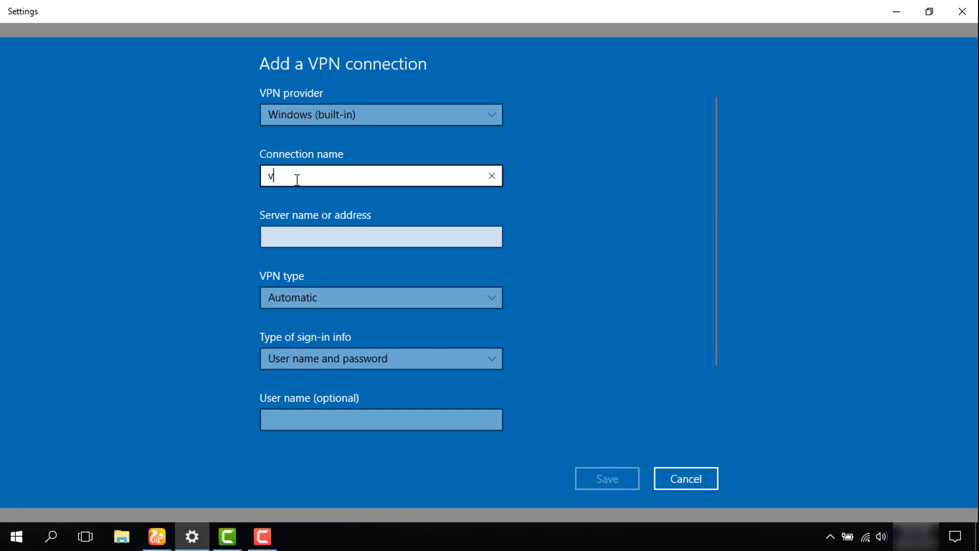
pyautogui.write('pn')
pyautogui.click(304, 234)
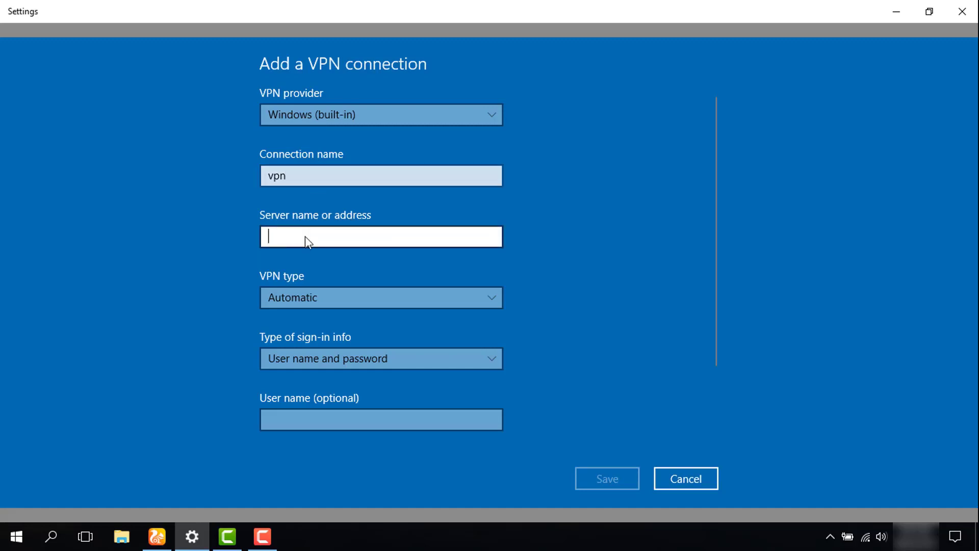
pyautogui.rightClick(305, 236)
pyautogui.click(301, 220)
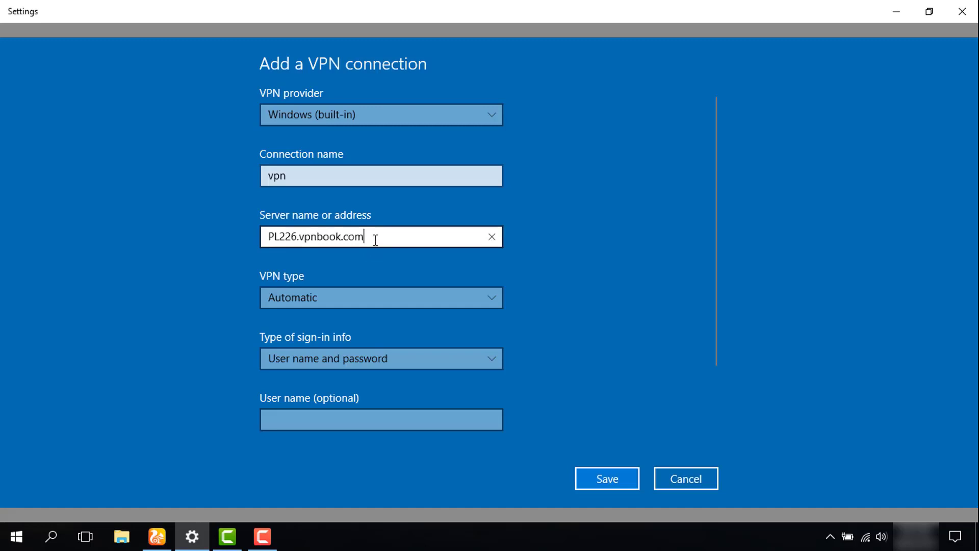
# - Set the VPN type to PPTP with user name and password sign-in
pyautogui.click(291, 297)
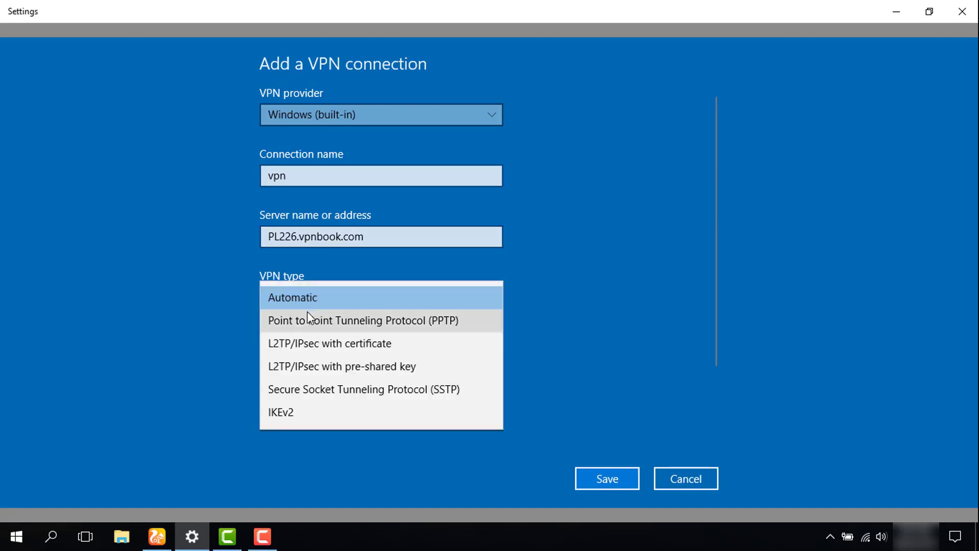
pyautogui.click(444, 321)
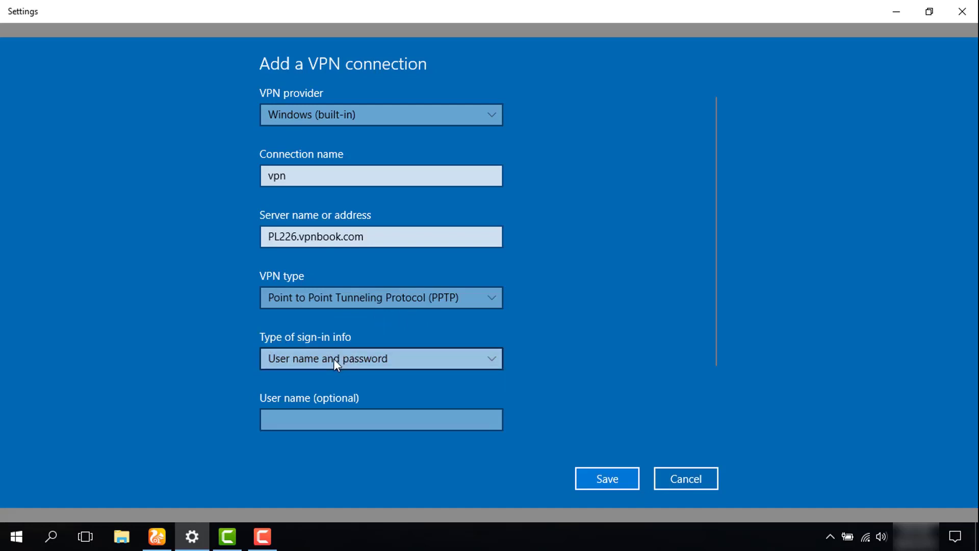
pyautogui.click(330, 360)
pyautogui.click(331, 357)
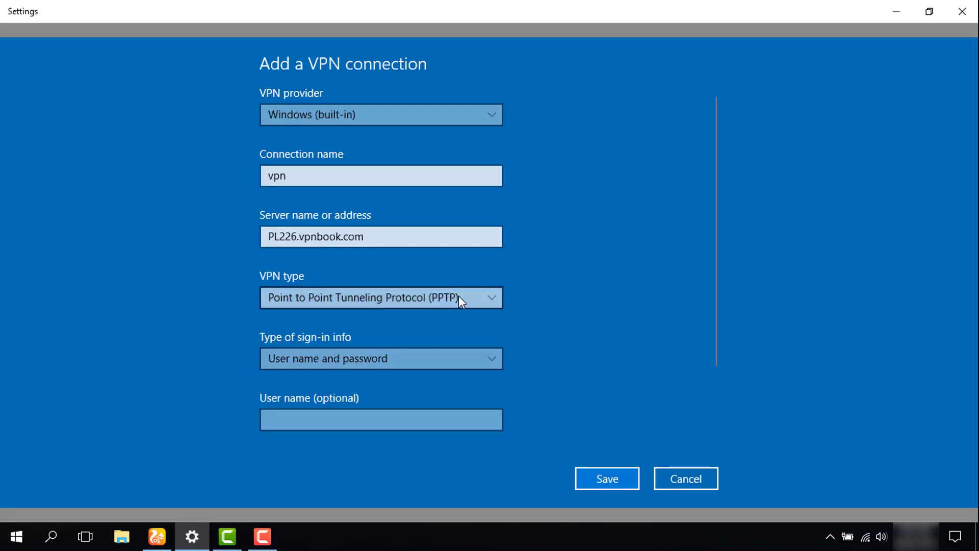
pyautogui.scroll(-2, 478, 307)
pyautogui.hotkey('alt', 'Tab')
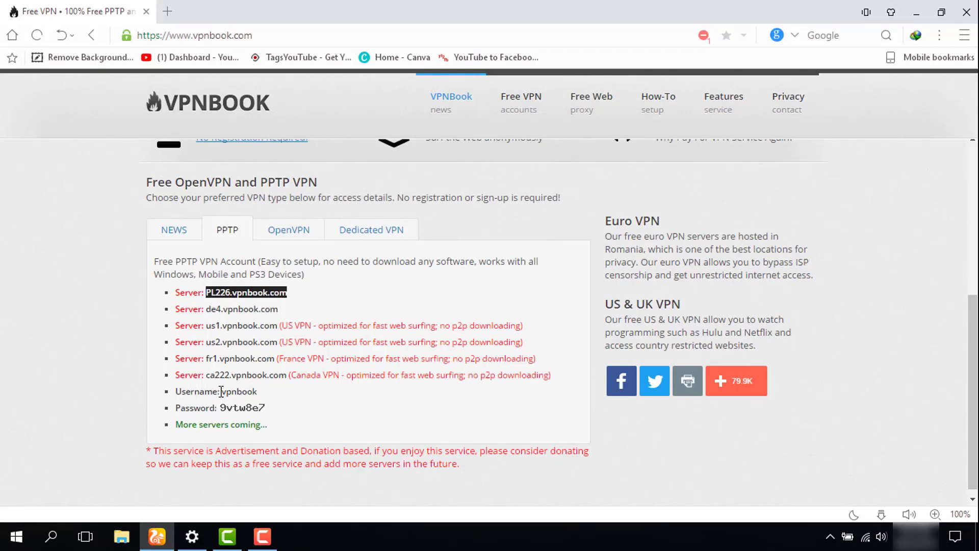
# - Copy the username 'vpnbook' from the PPTP account details and return to the VPN form
pyautogui.moveTo(222, 391); pyautogui.dragTo(258, 392)
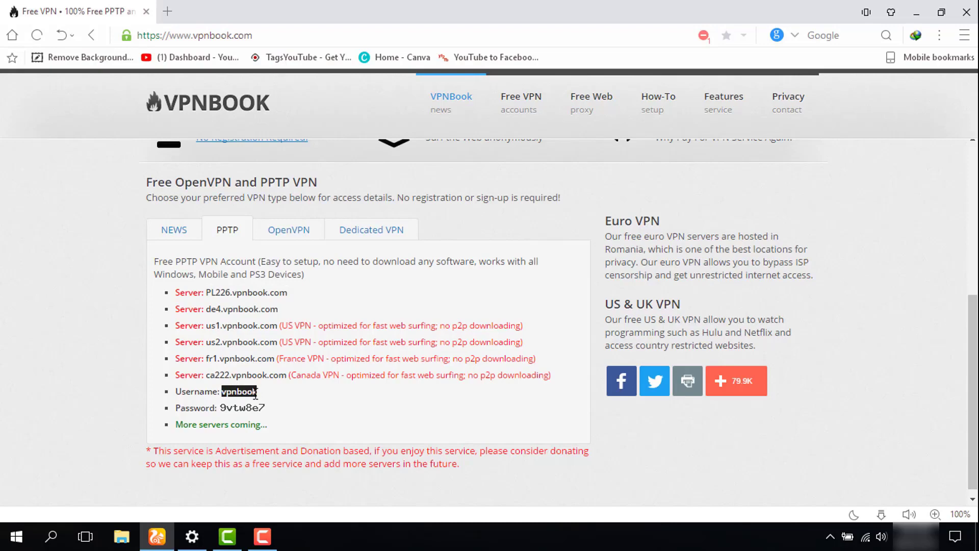
pyautogui.rightClick(255, 392)
pyautogui.click(304, 267)
pyautogui.click(196, 540)
# - Enter user name vpnbook and the vpnbook password, then save the connection
pyautogui.click(295, 363)
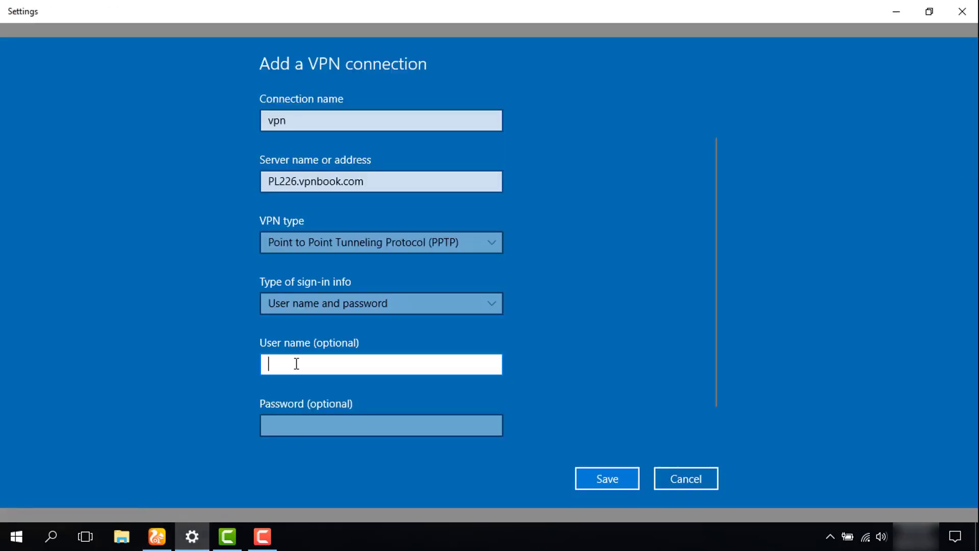
pyautogui.rightClick(301, 361)
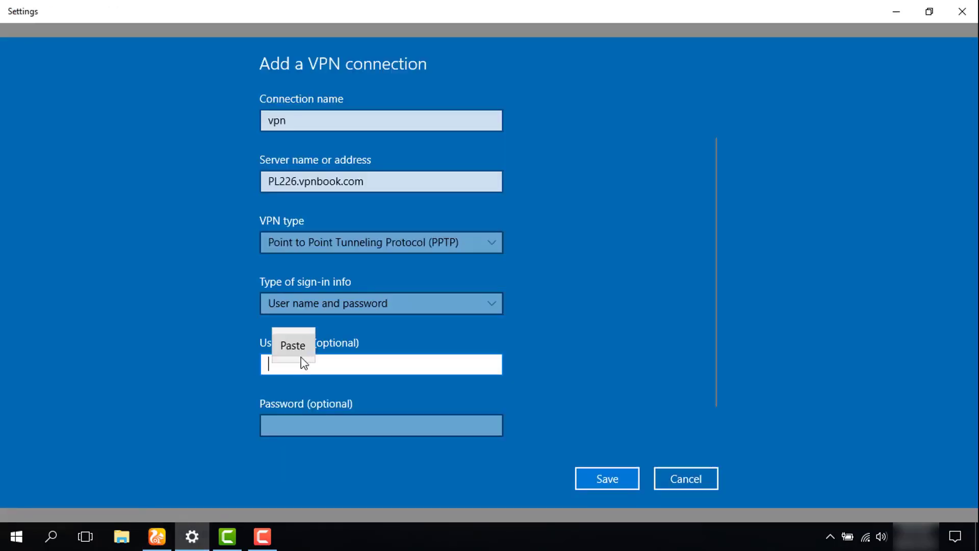
pyautogui.click(157, 536)
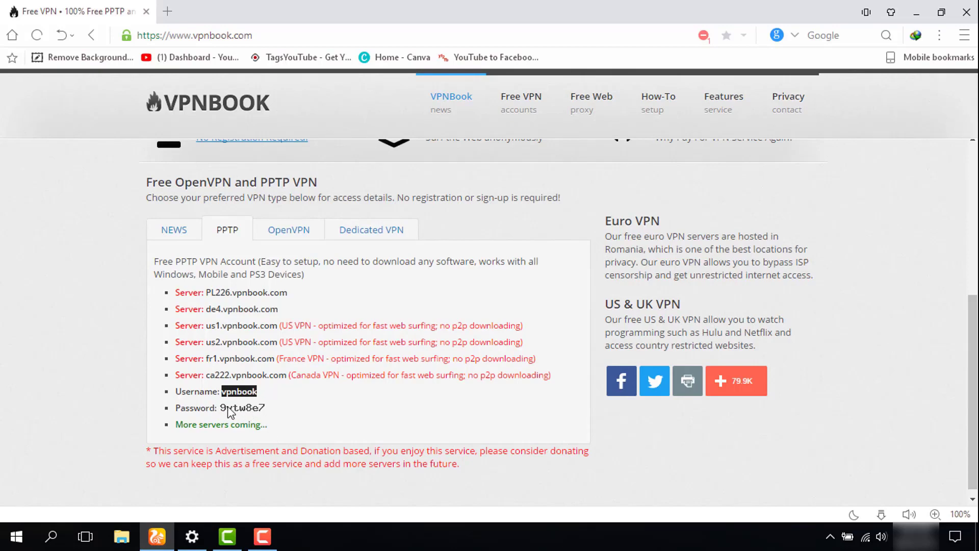
pyautogui.click(192, 536)
pyautogui.click(286, 428)
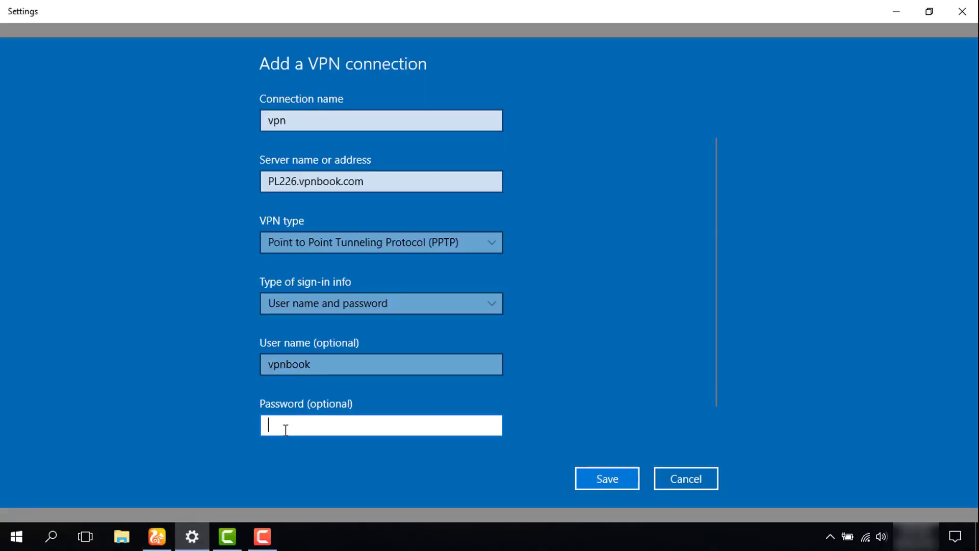
pyautogui.write('e83zu76')
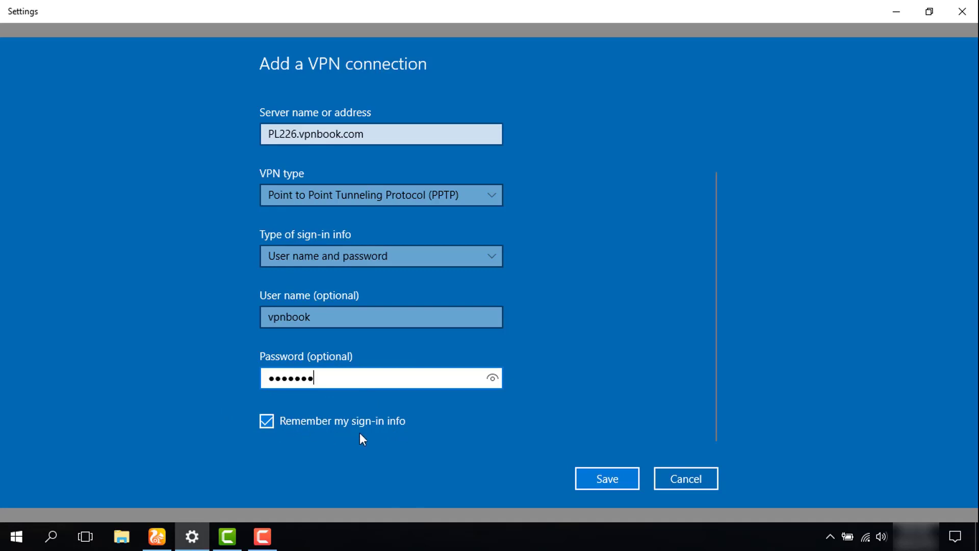
pyautogui.click(607, 480)
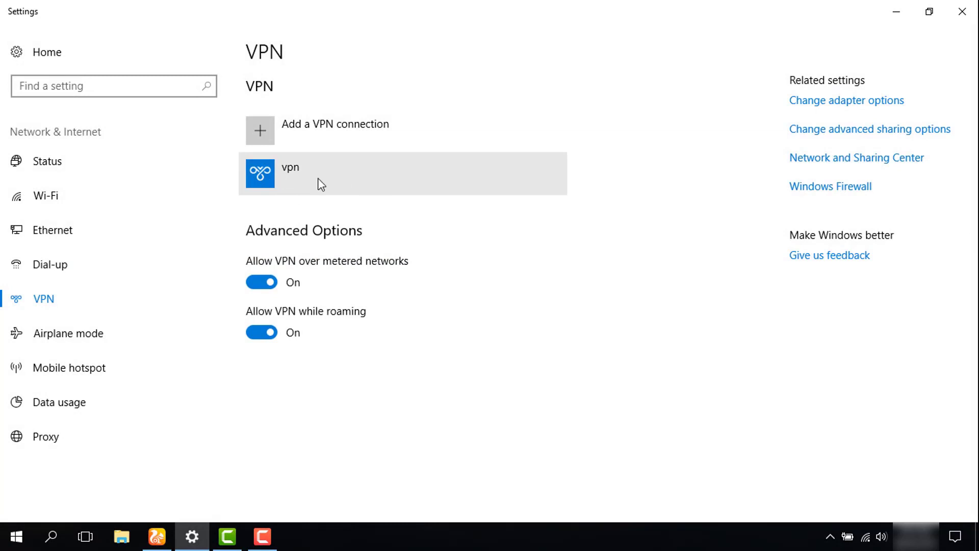
# - Select the vpn entry on the VPN page and connect to it
pyautogui.click(339, 178)
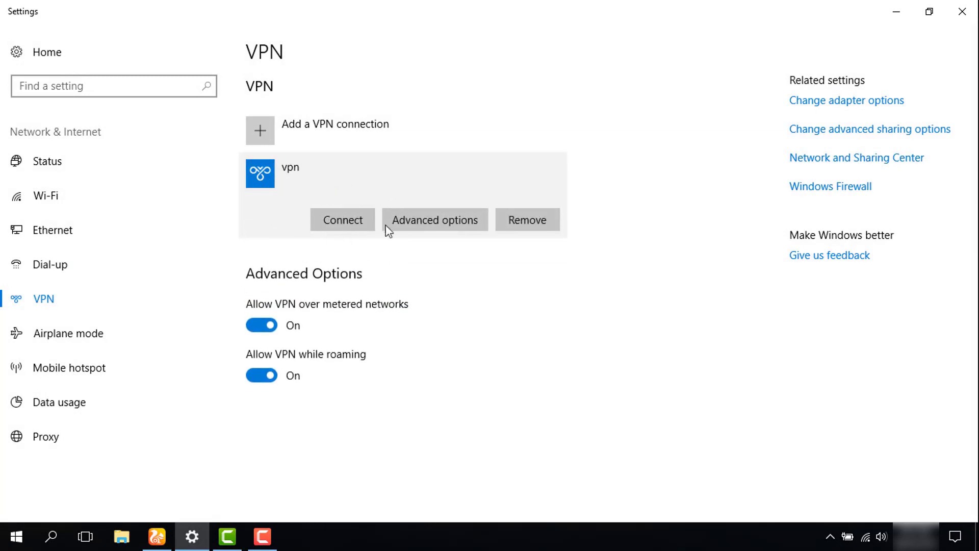
pyautogui.click(344, 220)
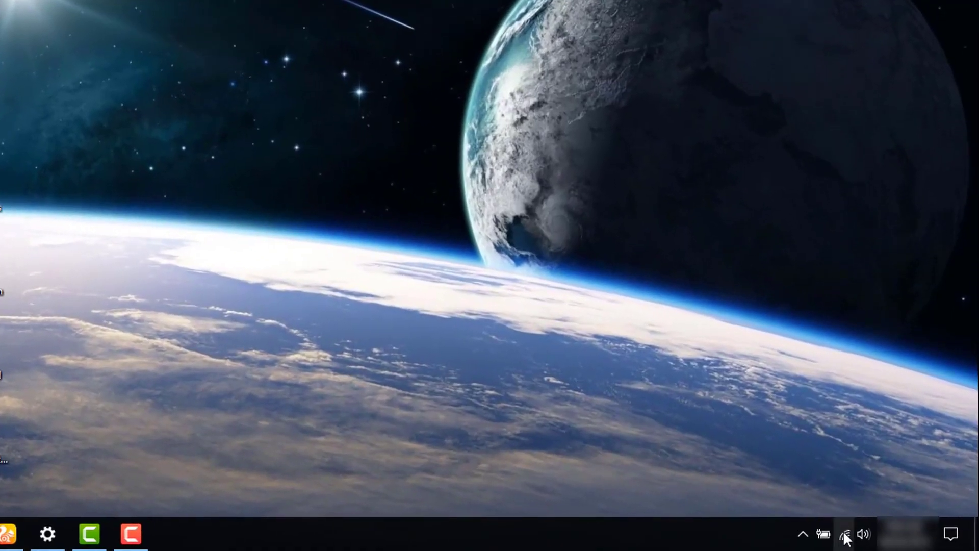
# - Open the taskbar network flyout to view the available networks, including vpn
pyautogui.click(845, 534)
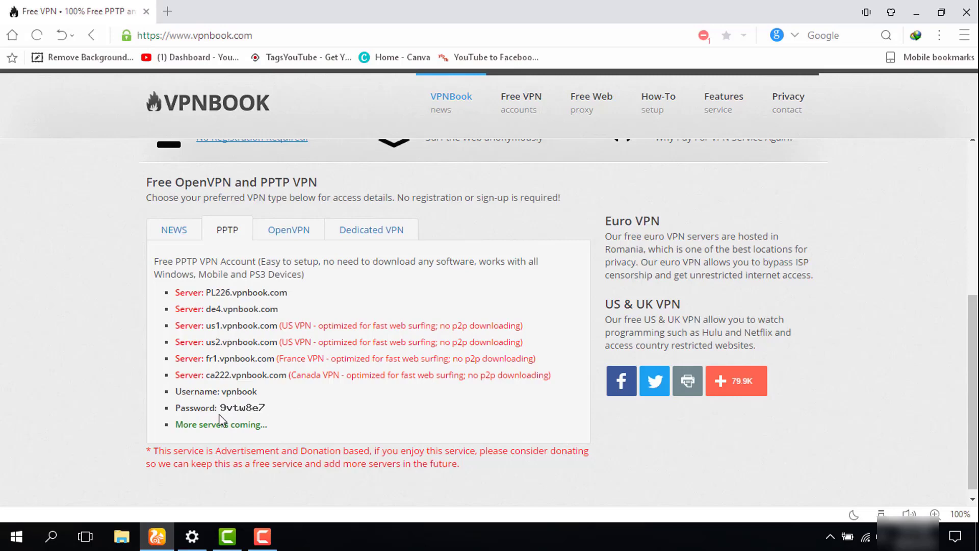
# - Review vpn's saved details in its Advanced options edit form, then minimize Settings
pyautogui.click(191, 535)
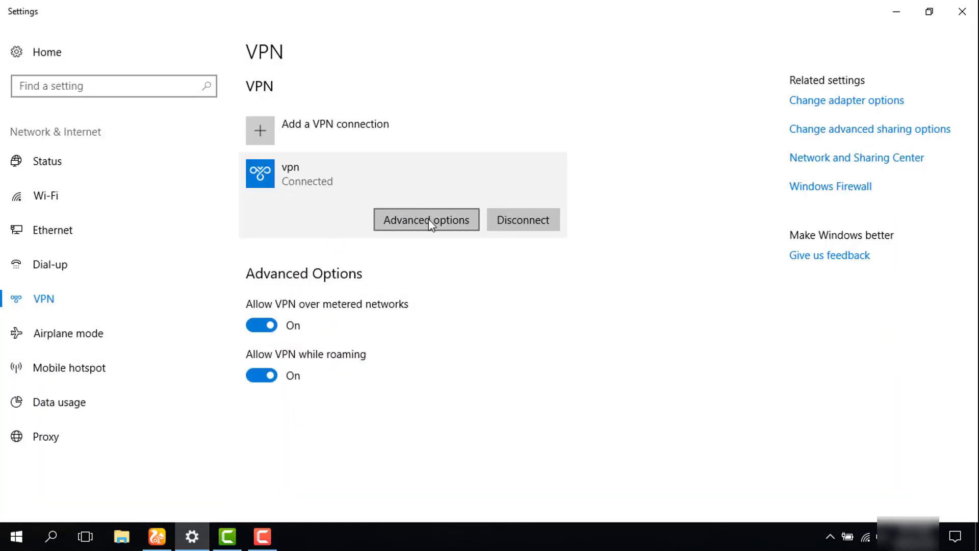
pyautogui.click(429, 219)
pyautogui.scroll(-2, 388, 299)
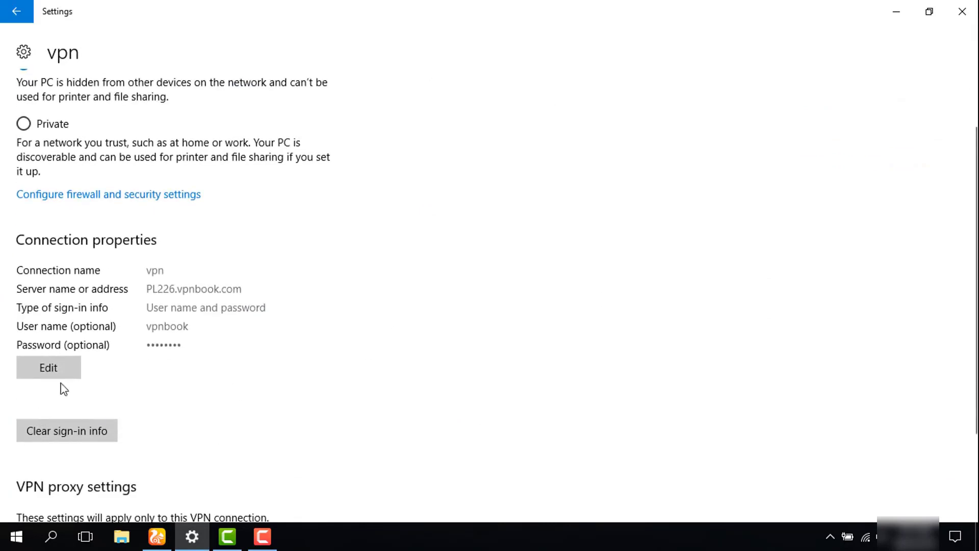
pyautogui.click(61, 369)
pyautogui.scroll(-2, 314, 409)
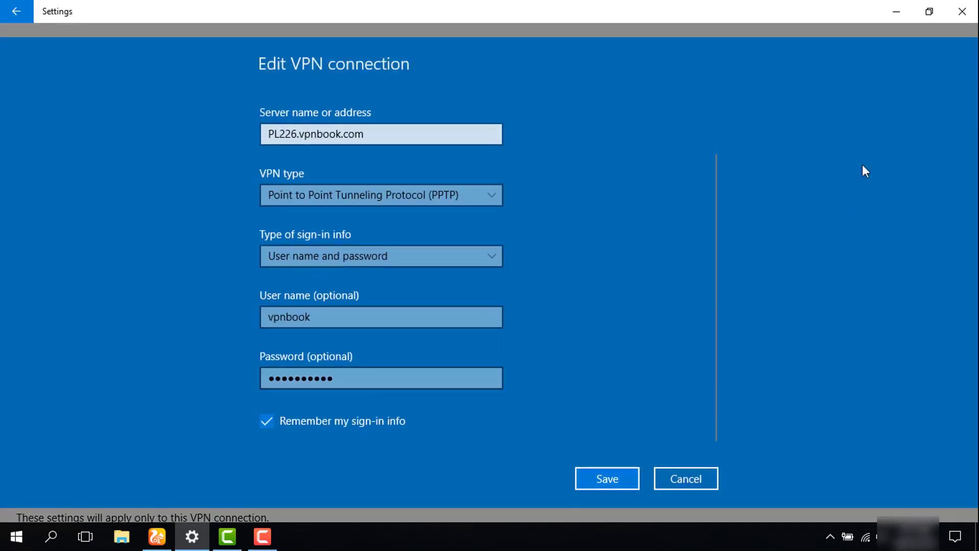
pyautogui.click(899, 15)
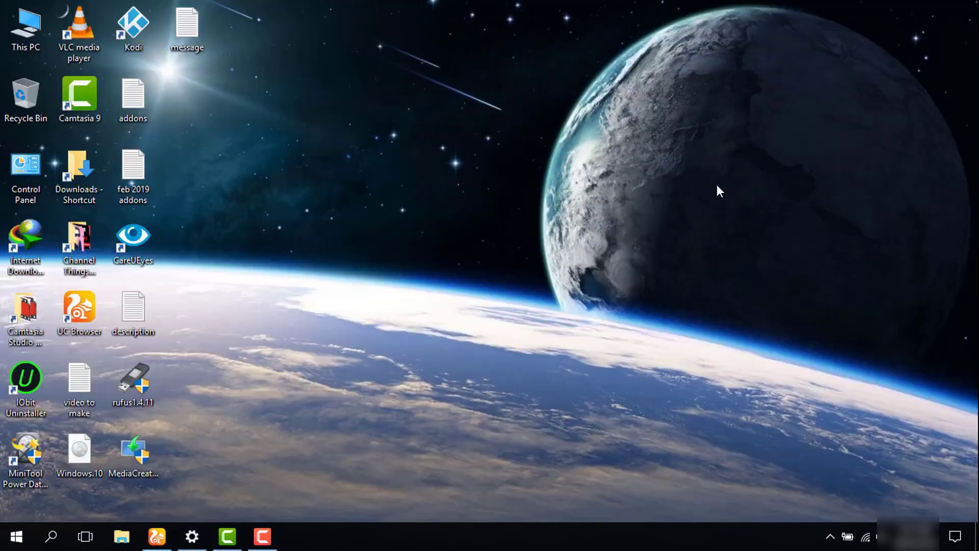